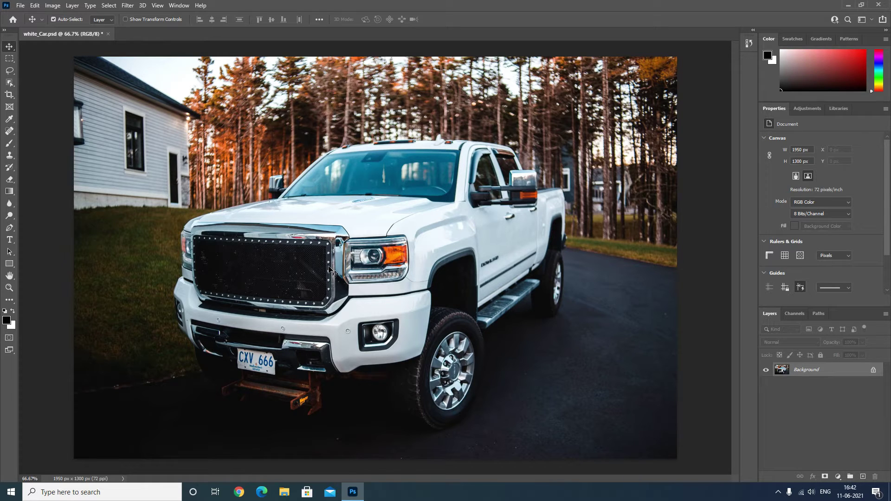
# - Preview the truck selection from the Alpha 1 channel, then deselect it
pyautogui.click(793, 315)
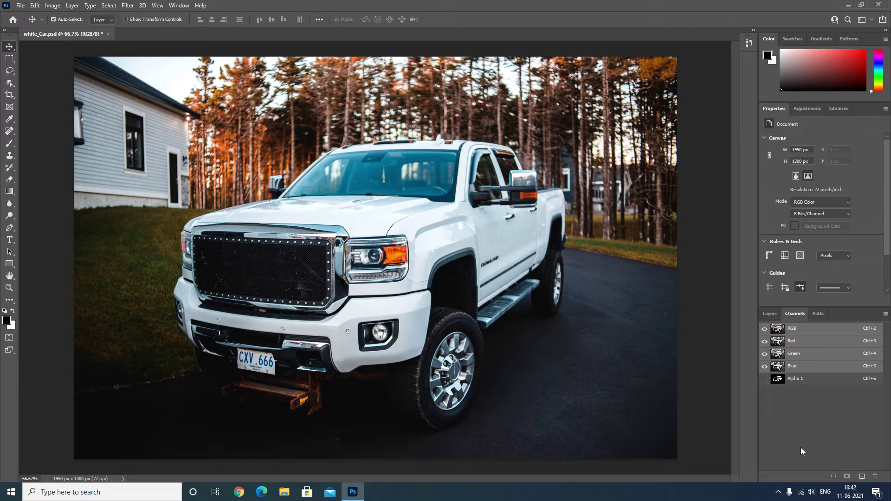
pyautogui.keyDown('ctrl'); pyautogui.click(778, 379); pyautogui.keyUp('ctrl')
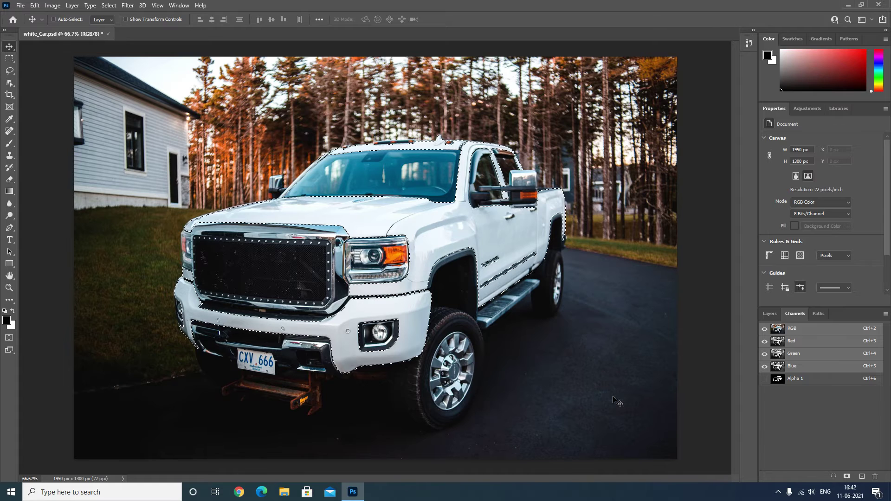
pyautogui.hotkey('ctrl', 'd')
pyautogui.press('F7')
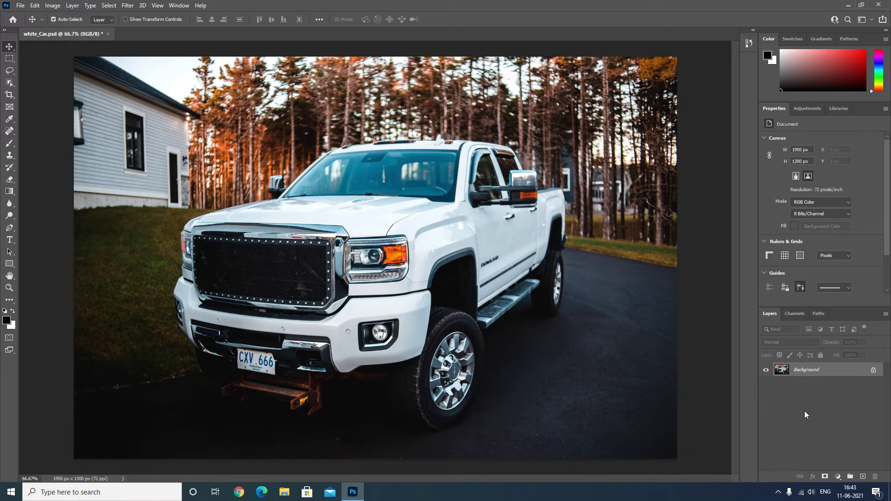
# - Create Group 1 and mask it with the Alpha 1 truck selection
pyautogui.click(851, 477)
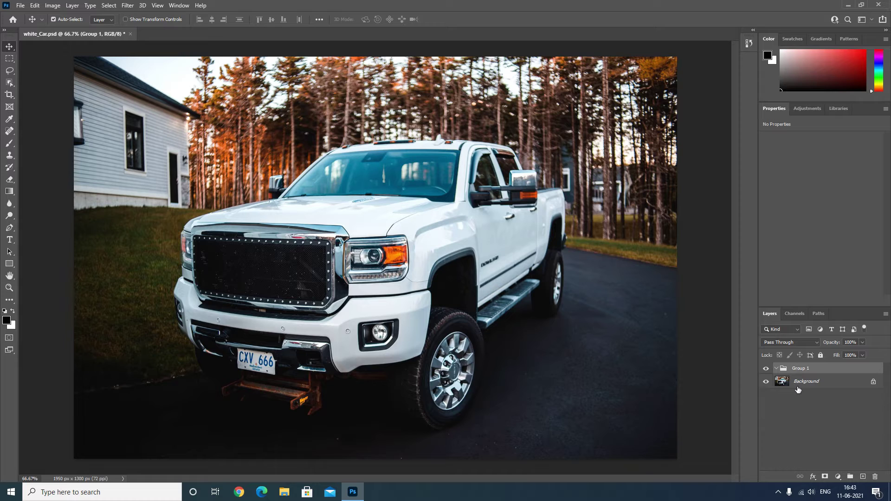
pyautogui.click(795, 315)
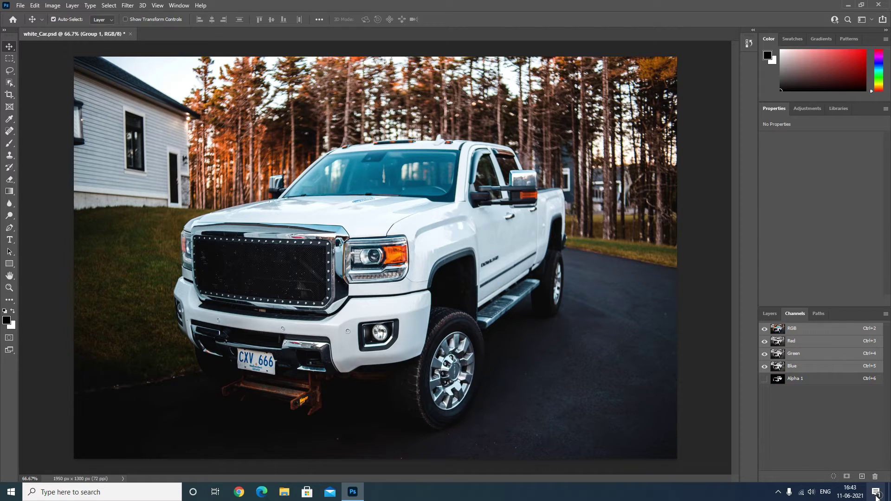
pyautogui.press('ctrl')
pyautogui.keyDown('ctrl'); pyautogui.click(794, 379); pyautogui.keyUp('ctrl')
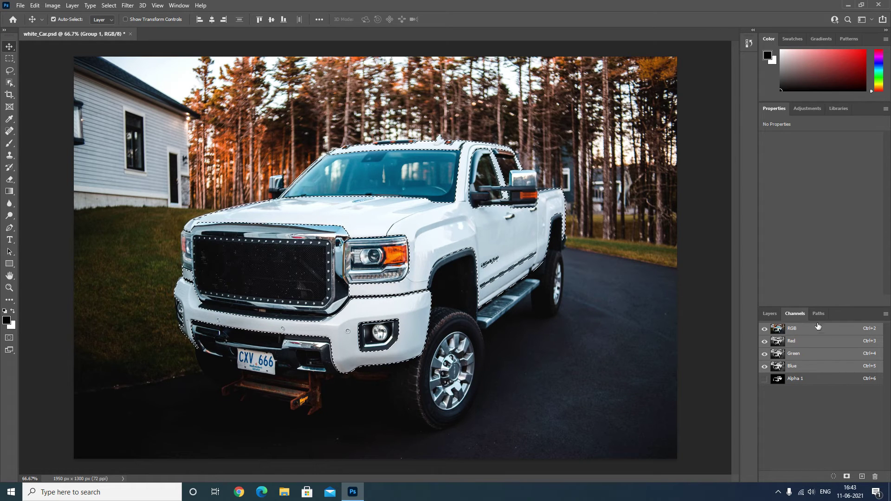
pyautogui.click(769, 314)
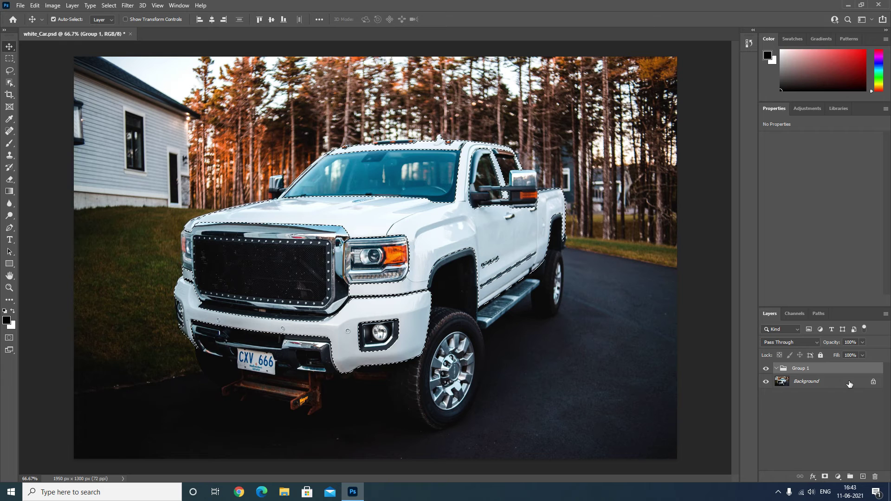
pyautogui.click(825, 476)
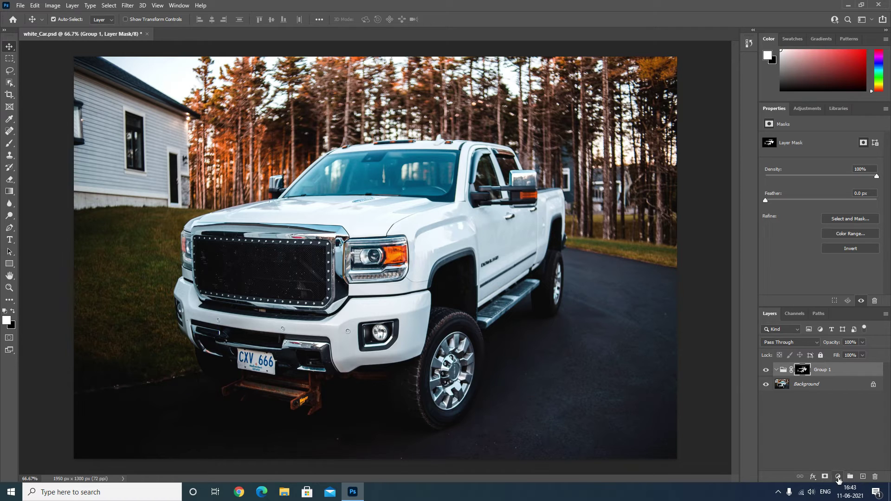
# - Add a Black & White adjustment layer at the Default preset inside Group 1
pyautogui.click(838, 477)
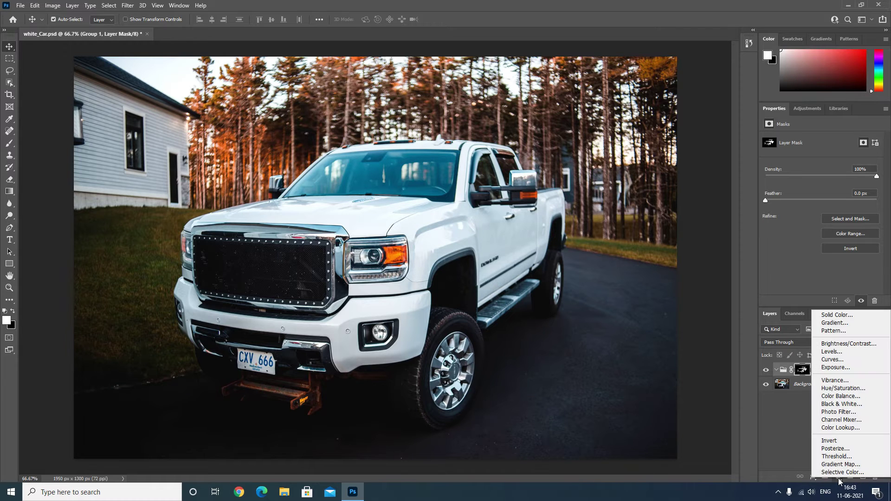
pyautogui.click(843, 405)
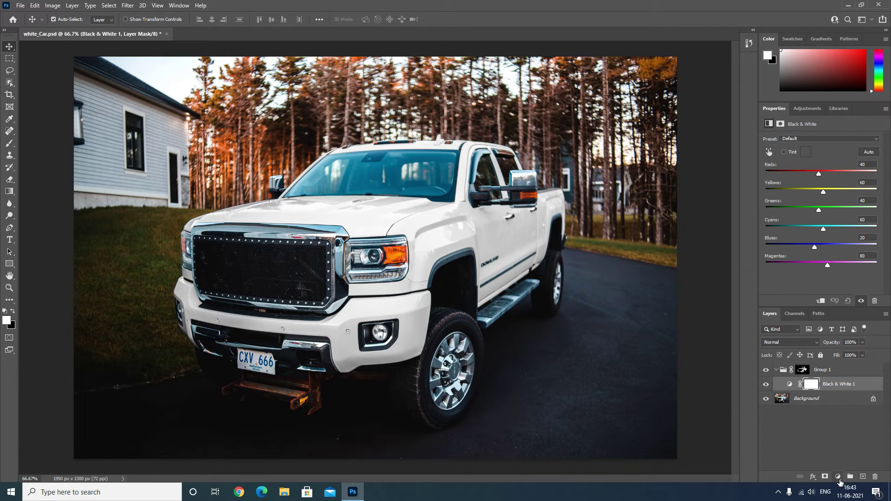
pyautogui.click(838, 477)
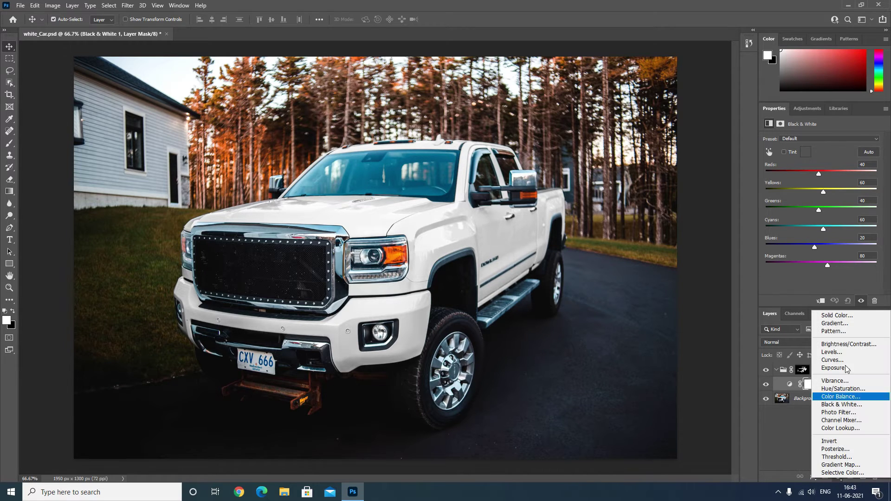
# - Add a Solid Color fill layer of R 56, G 178, B 228 (hex 38b2e4)
pyautogui.click(844, 320)
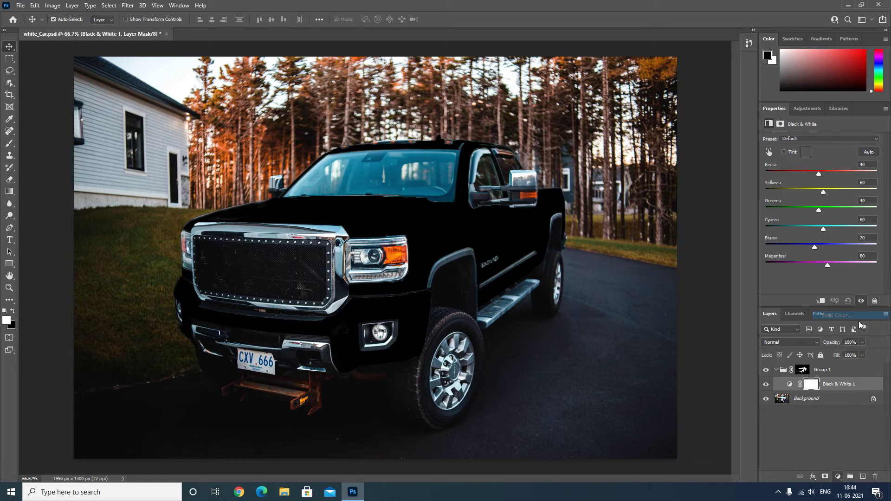
pyautogui.moveTo(466, 92); pyautogui.dragTo(735, 85)
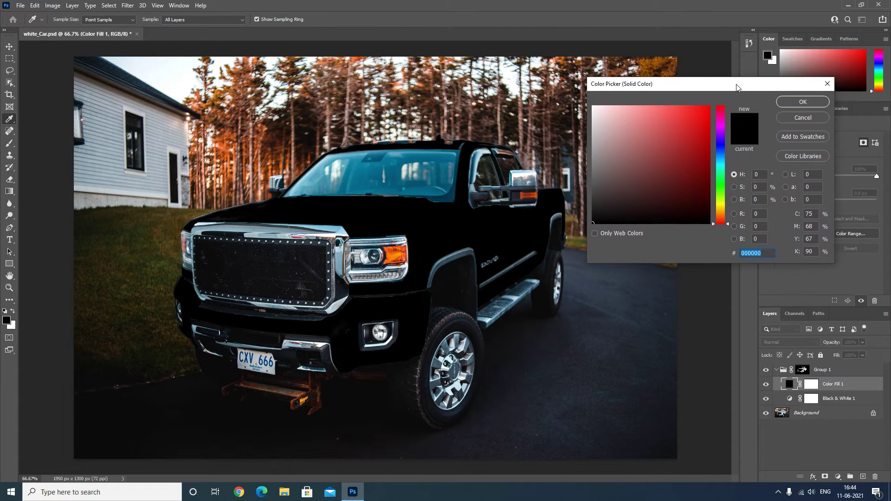
pyautogui.click(759, 214)
pyautogui.write('56')
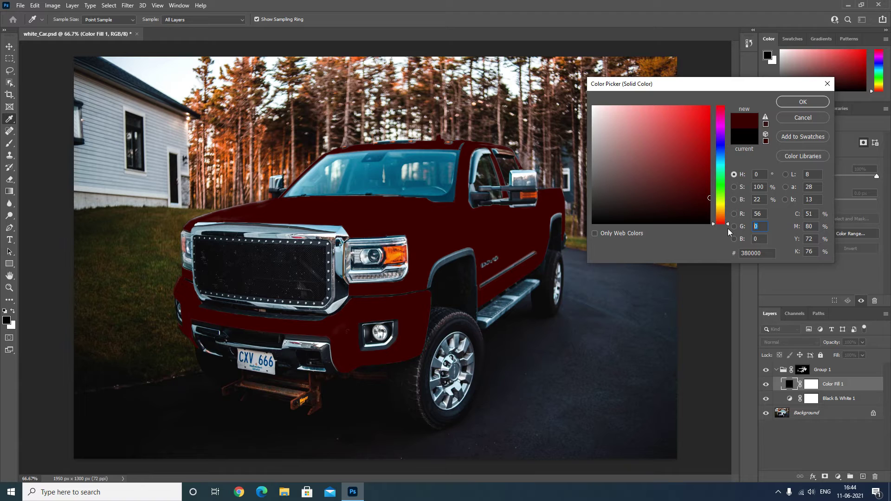
pyautogui.write('178')
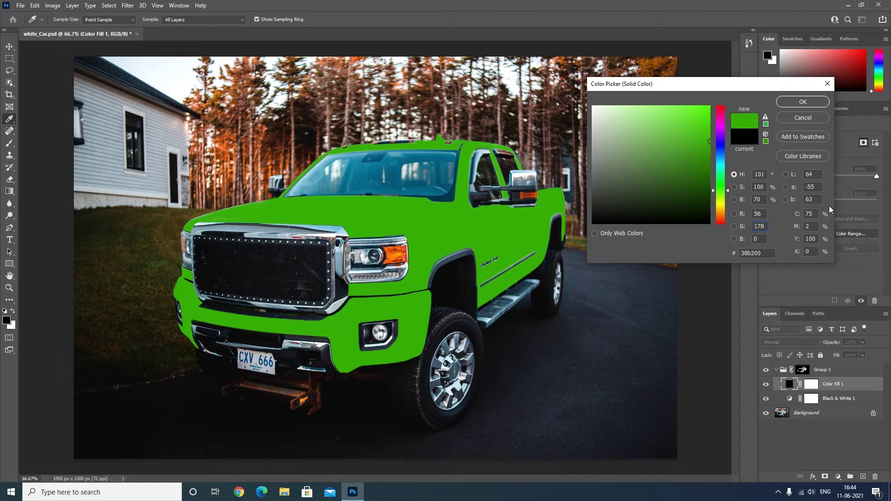
pyautogui.press('Tab')
pyautogui.write('228')
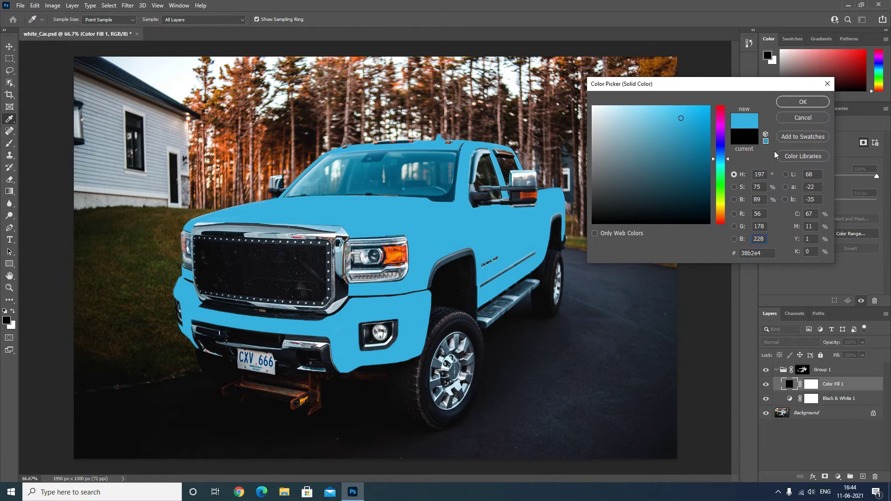
pyautogui.click(794, 103)
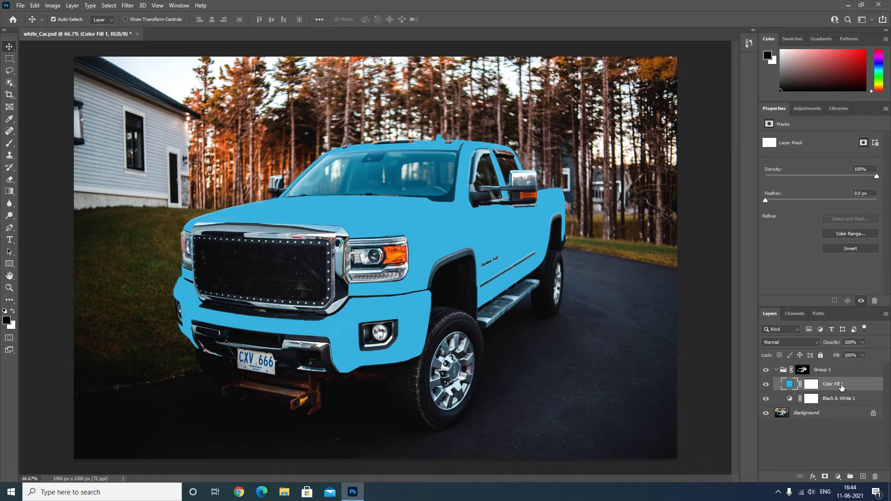
# - Set Color Fill 1 to Multiply and rename Black & White 1 to 'desaturate'
pyautogui.click(800, 343)
pyautogui.click(798, 287)
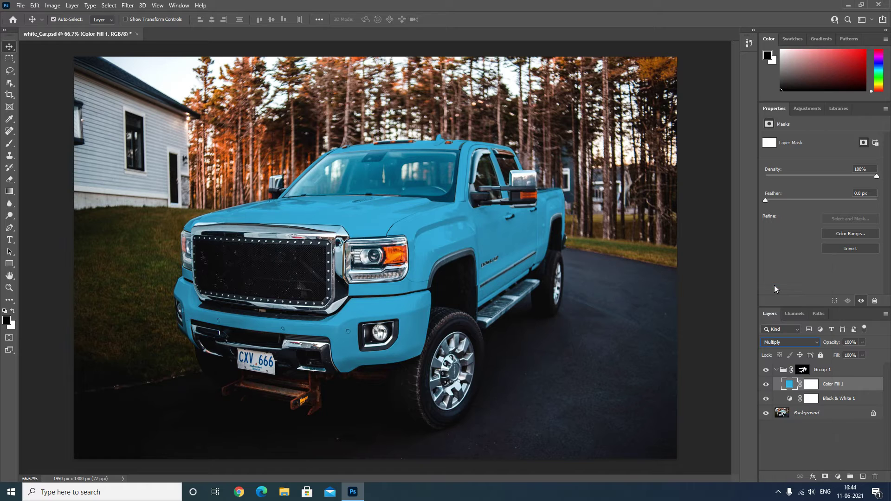
pyautogui.click(842, 402)
pyautogui.doubleClick(831, 394)
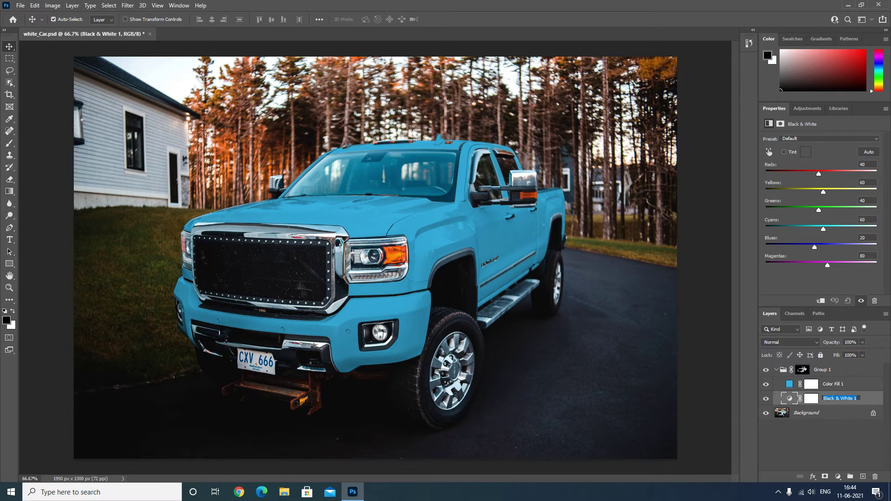
pyautogui.write('desaturate')
pyautogui.press('Return')
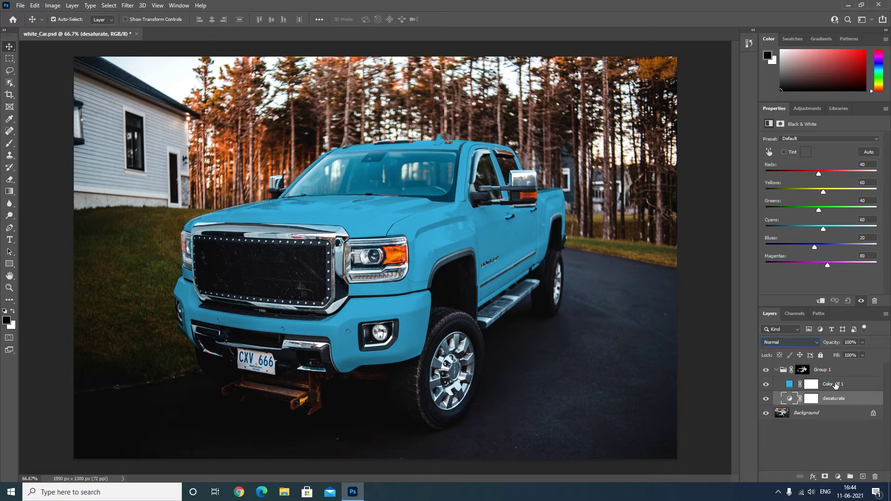
# - Rename Color Fill 1 to 'color of the car' and select Group 1
pyautogui.click(836, 383)
pyautogui.doubleClick(836, 383)
pyautogui.write('co')
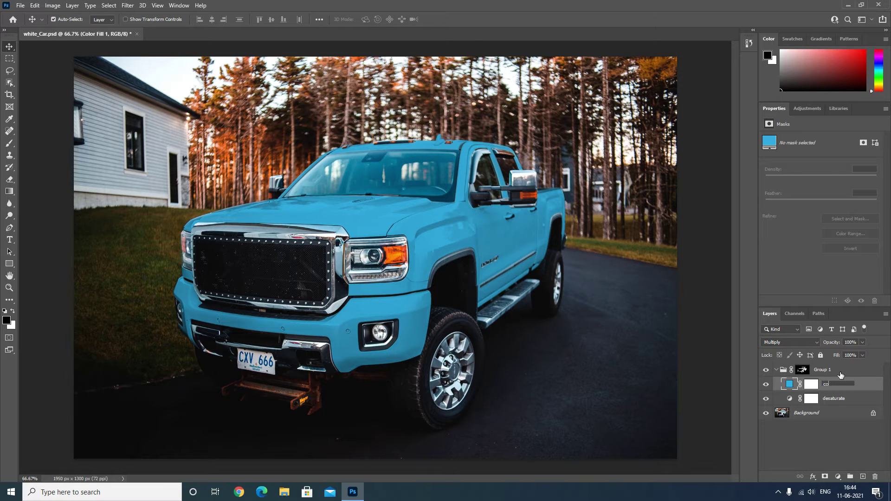
pyautogui.write('lor of the car')
pyautogui.press('Return')
pyautogui.click(835, 374)
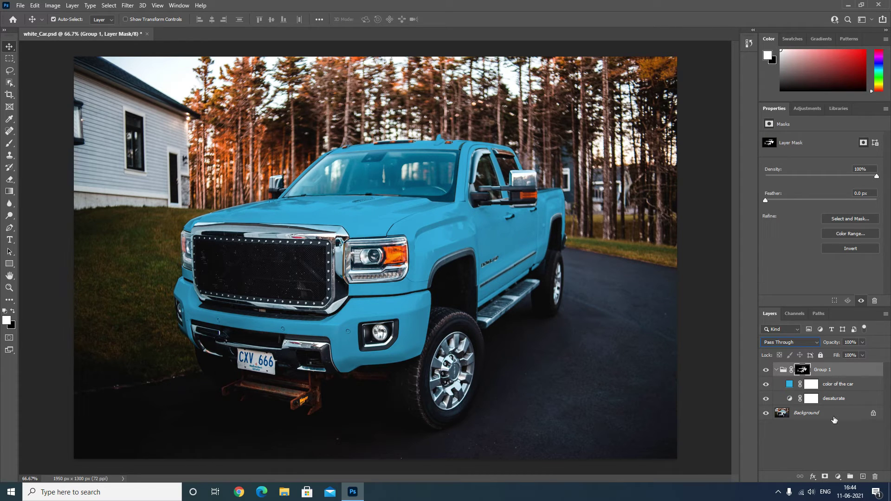
# - Add a Curves adjustment layer inside Group 1 named 'add contrast'
pyautogui.click(838, 476)
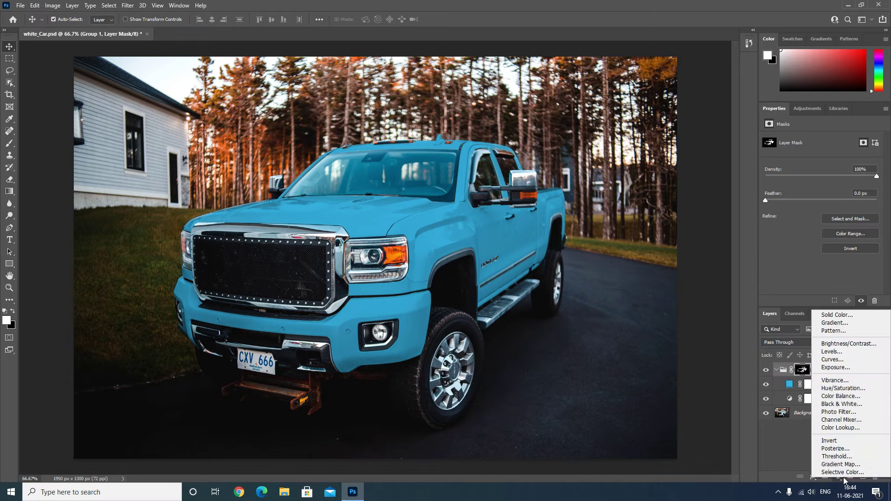
pyautogui.click(840, 361)
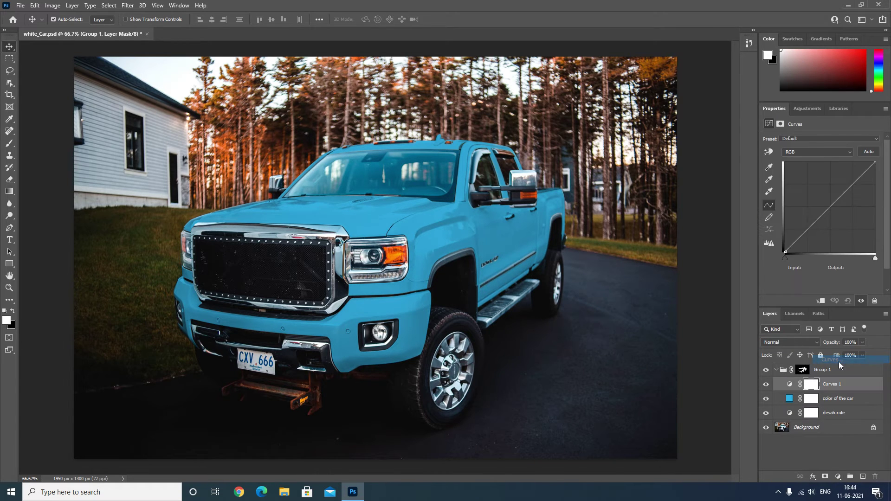
pyautogui.doubleClick(832, 385)
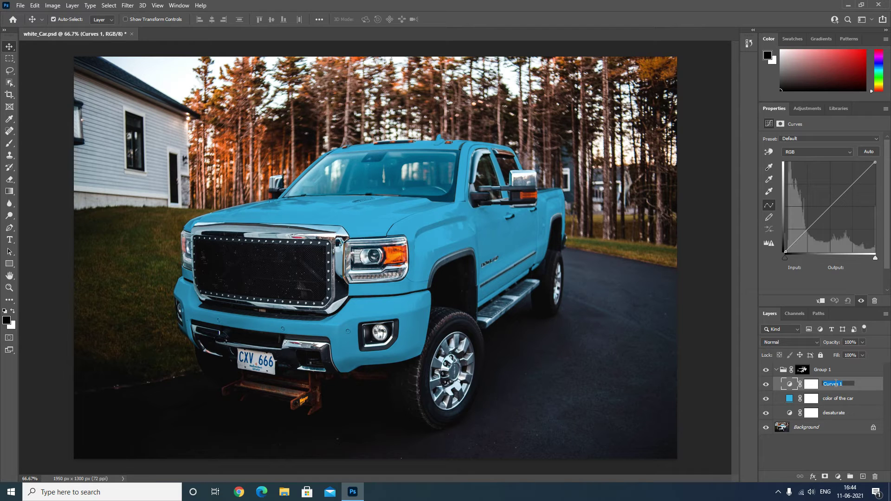
pyautogui.write('add contrast')
pyautogui.press('Return')
# - Raise a highlight point and lower a shadow point to form an S-curve
pyautogui.moveTo(849, 185); pyautogui.dragTo(845, 181)
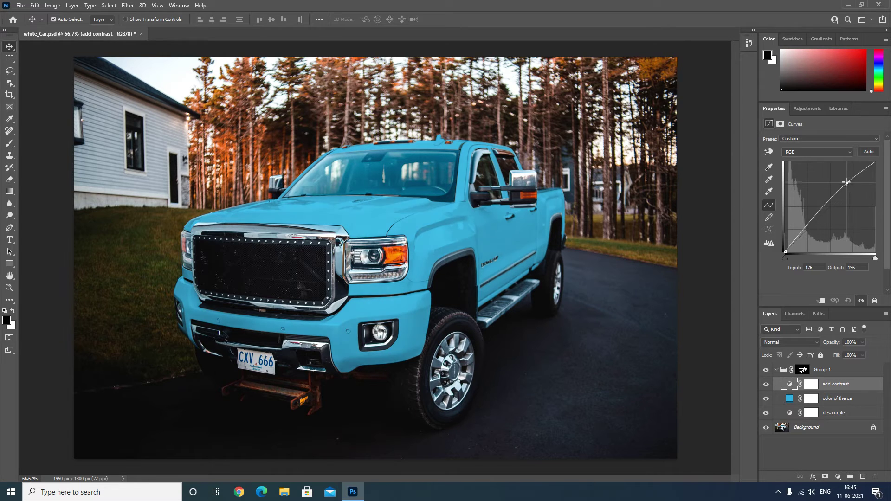
pyautogui.moveTo(808, 223); pyautogui.dragTo(813, 235)
pyautogui.moveTo(845, 181); pyautogui.dragTo(846, 178)
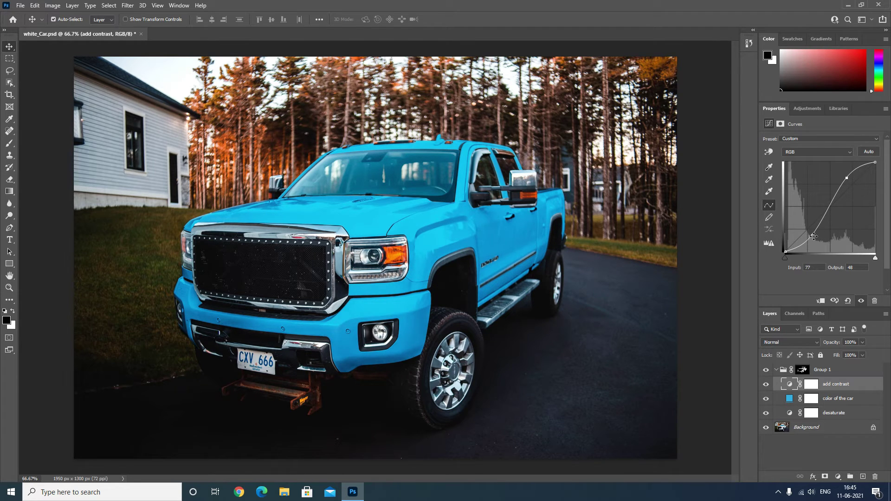
pyautogui.moveTo(812, 235); pyautogui.dragTo(813, 237)
pyautogui.moveTo(847, 178); pyautogui.dragTo(843, 177)
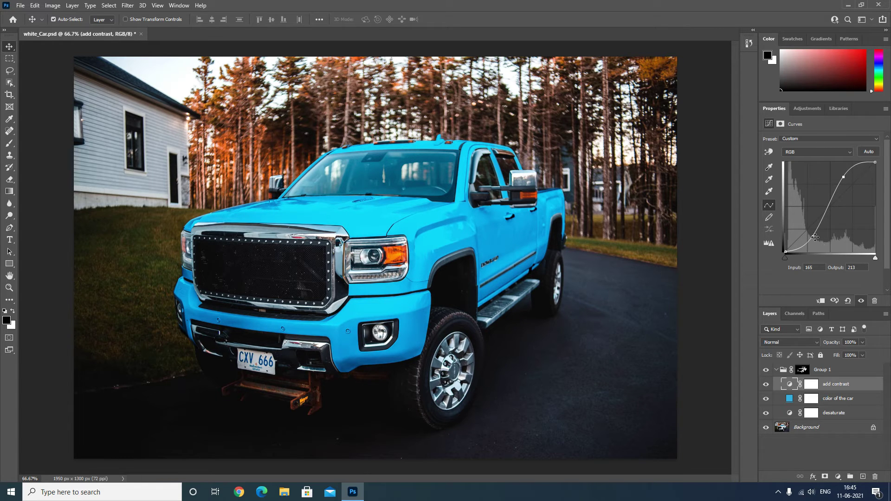
pyautogui.moveTo(813, 236); pyautogui.dragTo(810, 239)
pyautogui.moveTo(843, 178); pyautogui.dragTo(841, 179)
# - Add a Curves layer named 'highlights' atop Group 1, pulling the point to 69→249
pyautogui.click(850, 366)
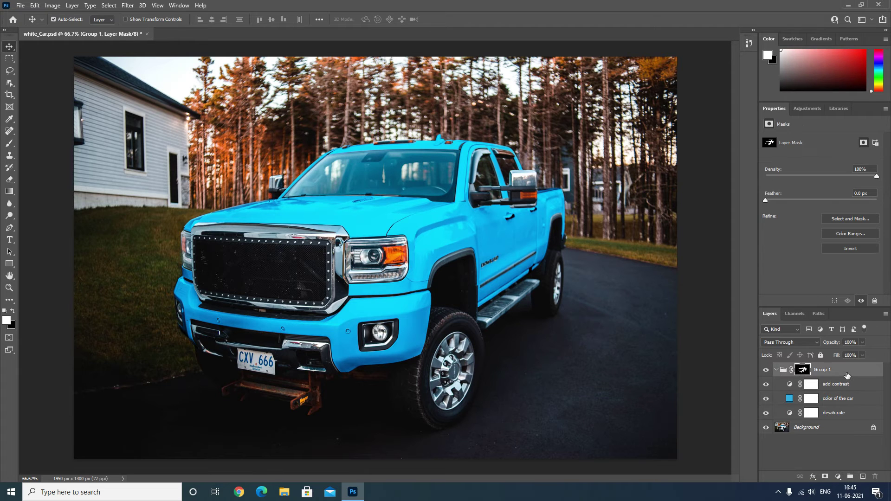
pyautogui.click(838, 478)
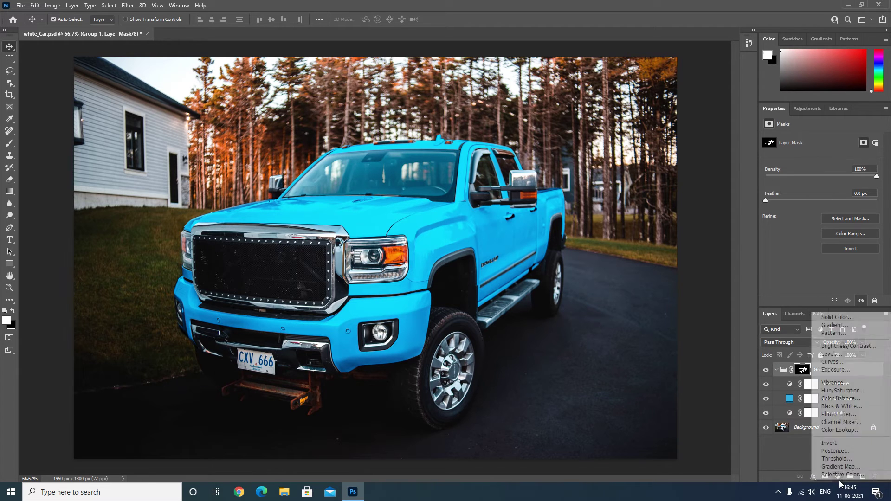
pyautogui.click(845, 366)
pyautogui.doubleClick(839, 384)
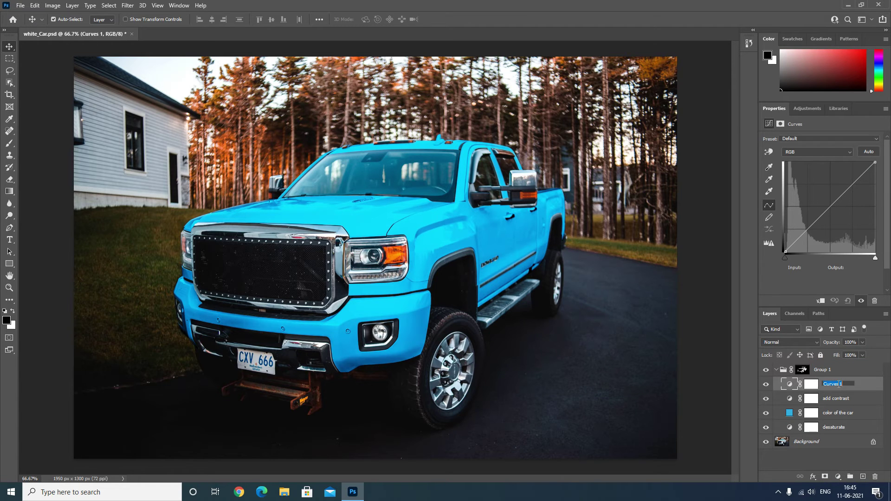
pyautogui.write('highlights')
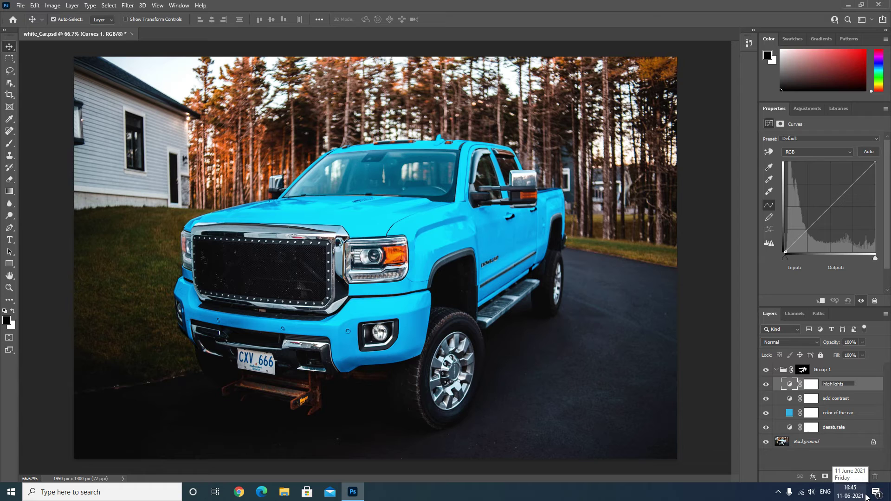
pyautogui.press('Return')
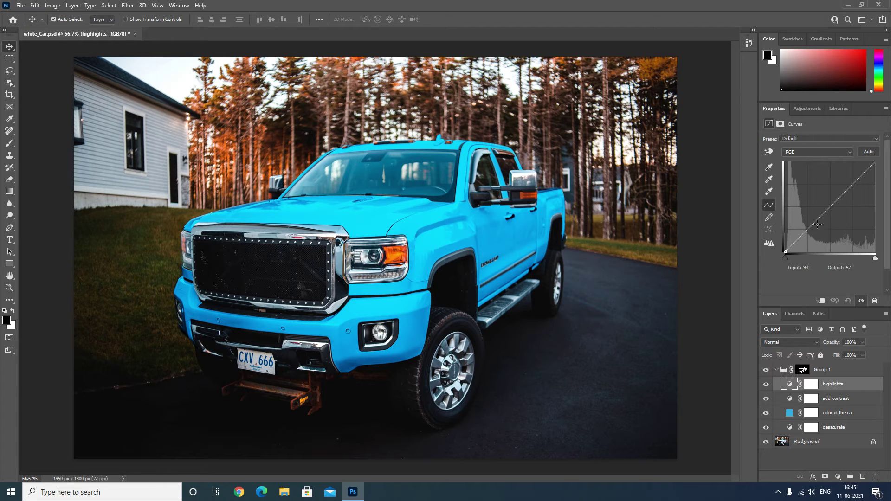
pyautogui.moveTo(817, 225); pyautogui.dragTo(810, 164)
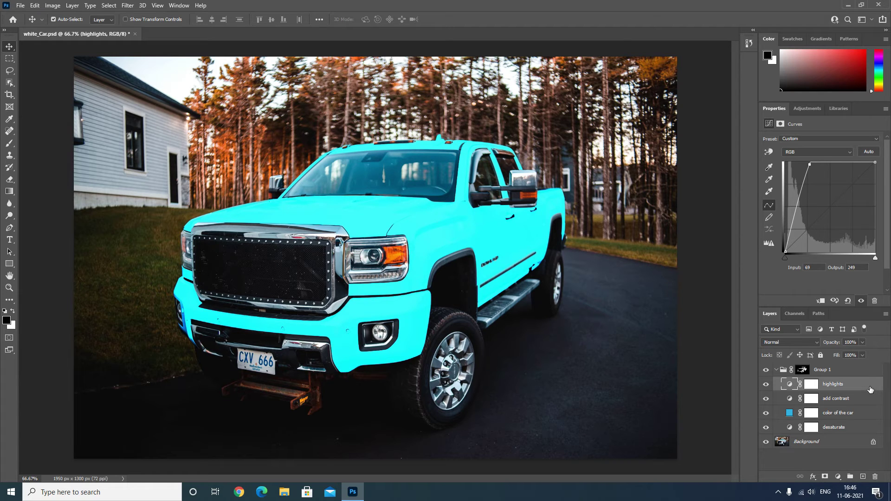
# - Split the highlights layer's Underlying Layer black slider so it brightens only lighter tones
pyautogui.doubleClick(870, 389)
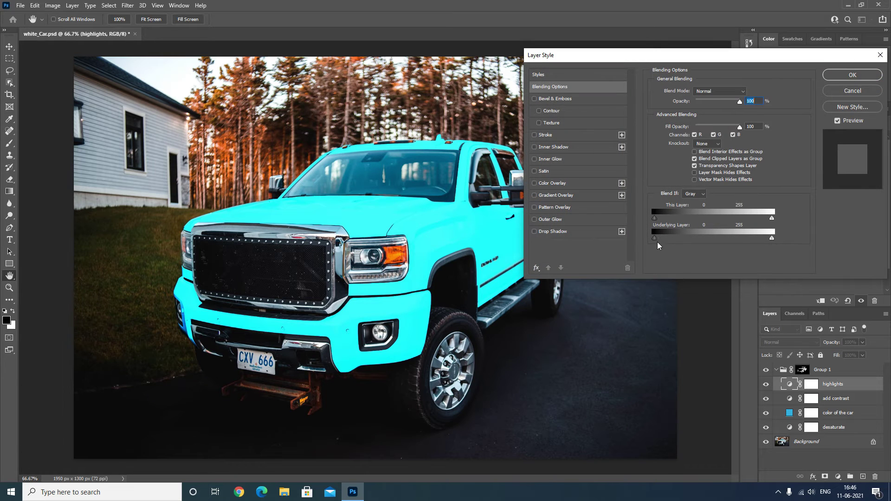
pyautogui.moveTo(656, 242); pyautogui.dragTo(741, 241)
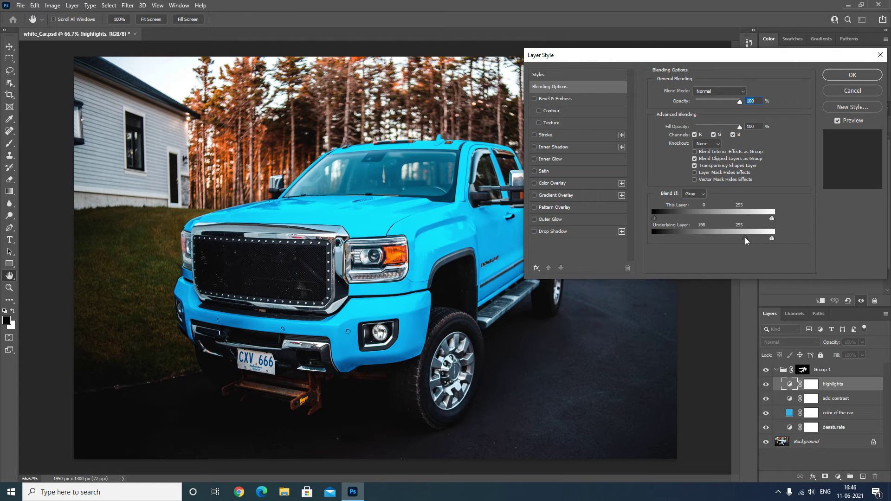
pyautogui.moveTo(745, 240); pyautogui.dragTo(745, 240)
pyautogui.moveTo(677, 60); pyautogui.dragTo(692, 53)
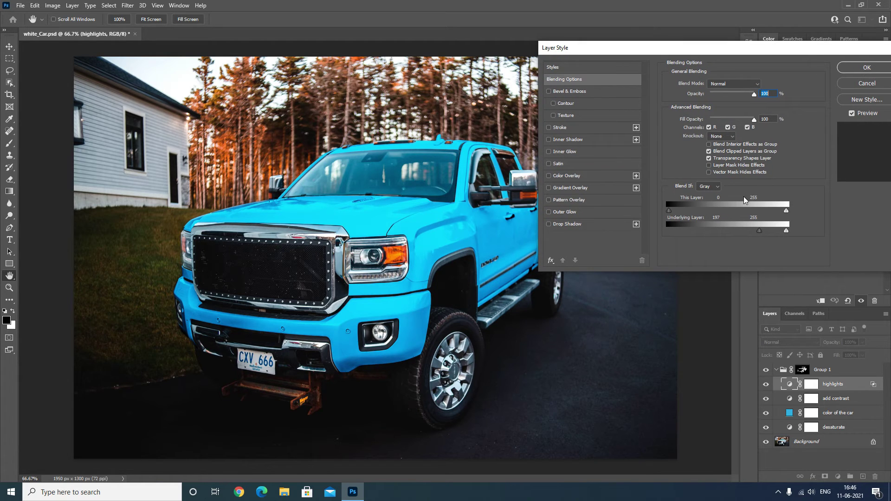
pyautogui.press('alt')
pyautogui.moveTo(758, 230); pyautogui.dragTo(714, 233)
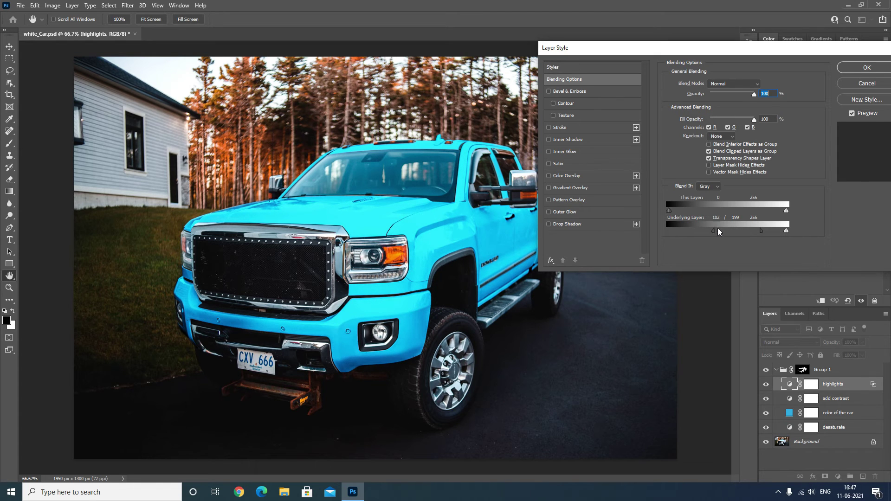
pyautogui.moveTo(718, 231); pyautogui.dragTo(720, 231)
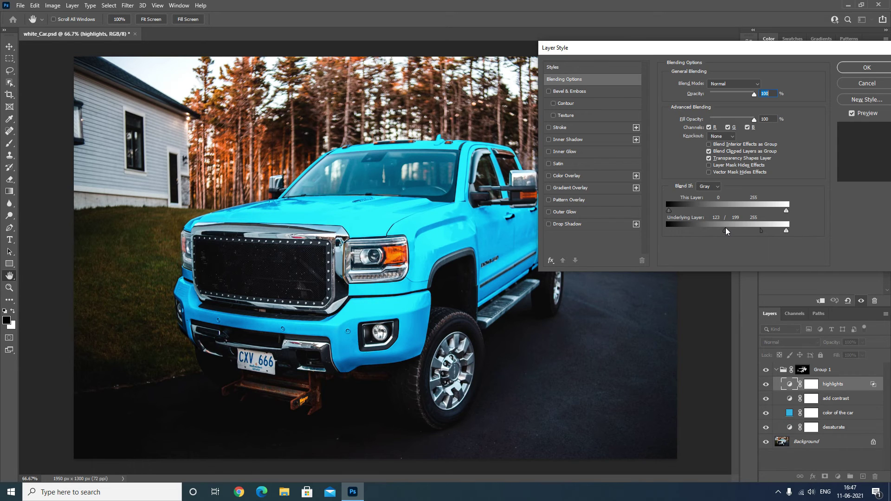
pyautogui.click(852, 114)
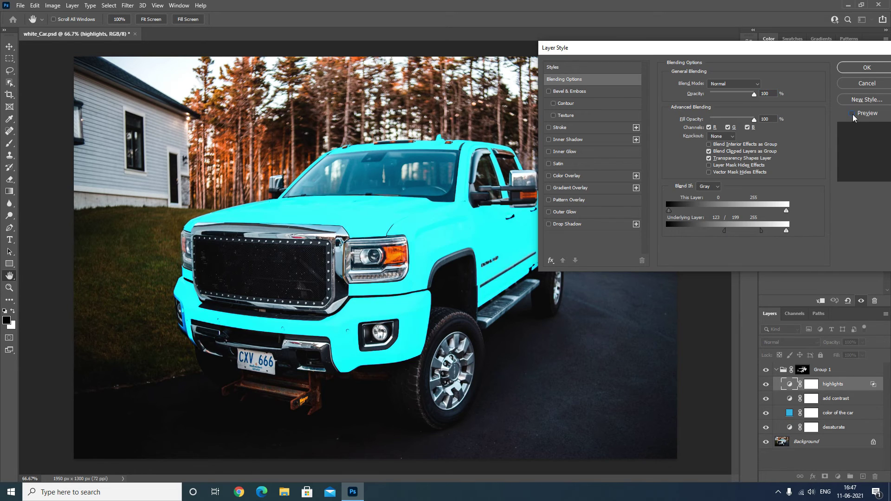
pyautogui.click(852, 114)
# - Apply the blending options, hide the 'color of the car' layer, and select Group 1
pyautogui.click(867, 67)
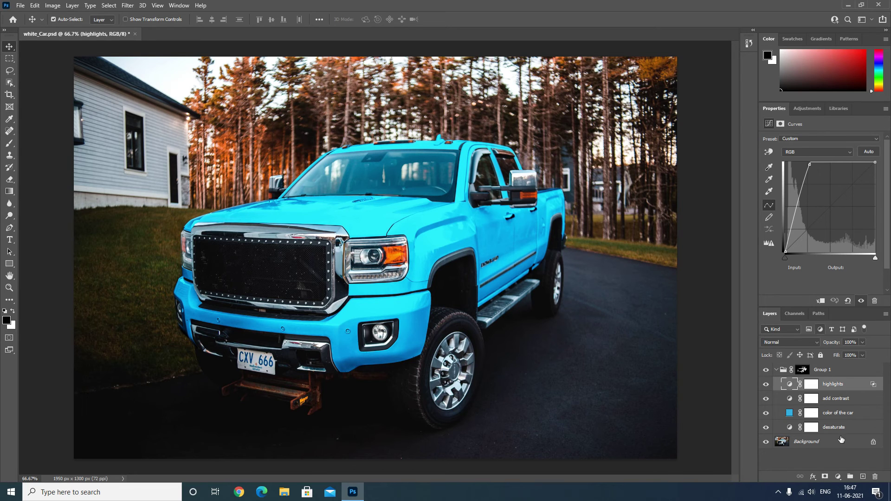
pyautogui.click(766, 413)
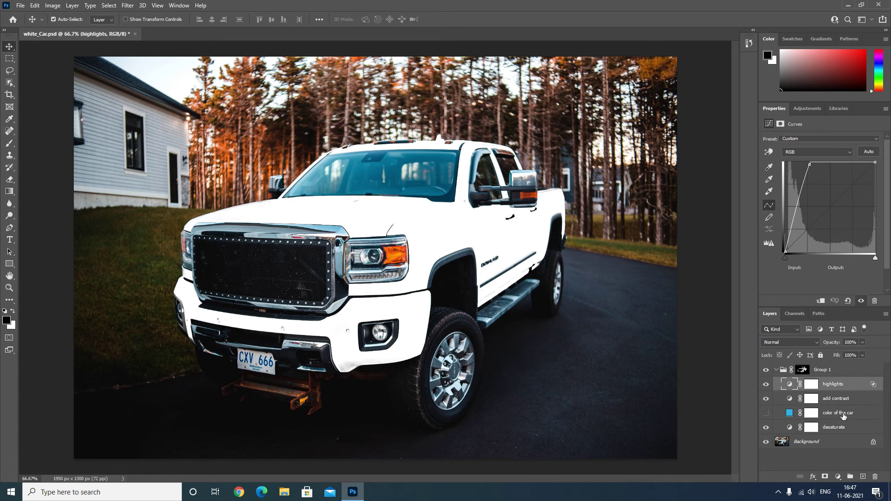
pyautogui.click(828, 374)
# - Add a green Solid Color fill layer in Group 1 with Multiply blending
pyautogui.click(838, 477)
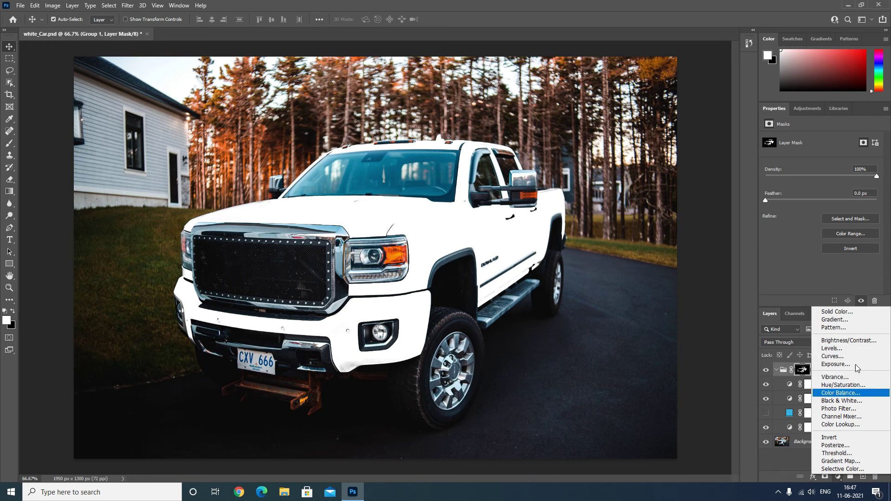
pyautogui.click(851, 312)
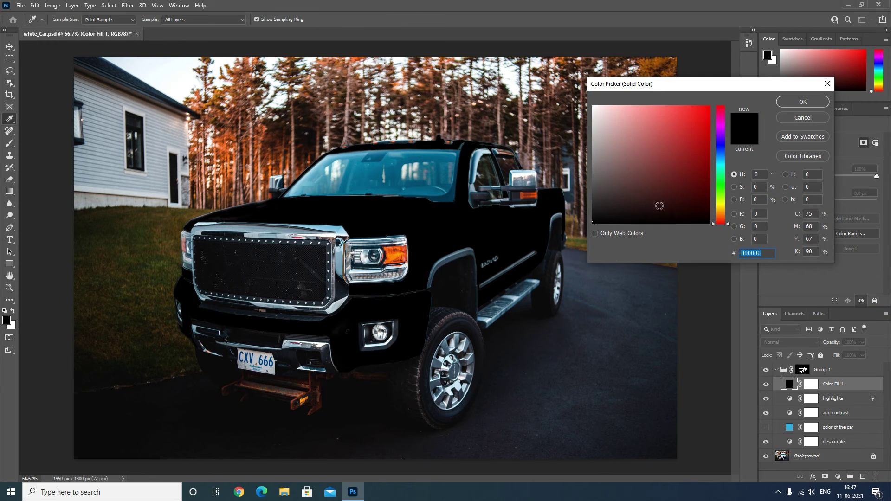
pyautogui.moveTo(659, 206); pyautogui.dragTo(691, 179)
pyautogui.moveTo(728, 225); pyautogui.dragTo(638, 146)
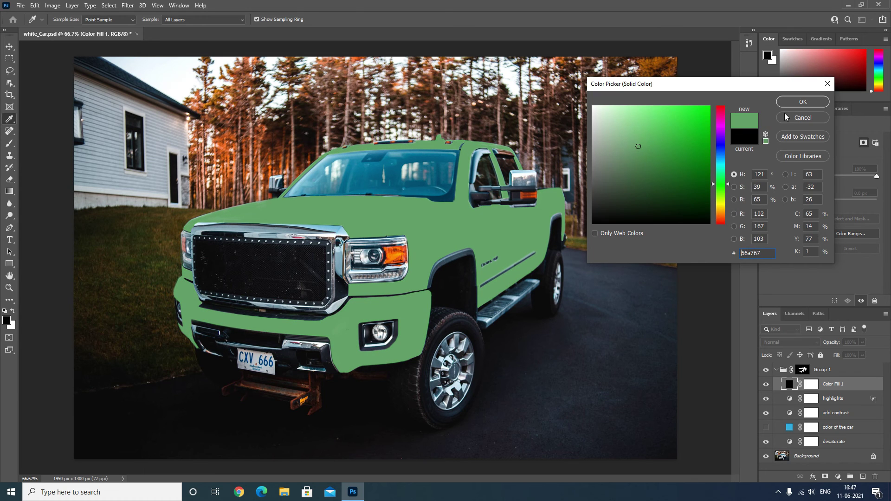
pyautogui.click(803, 101)
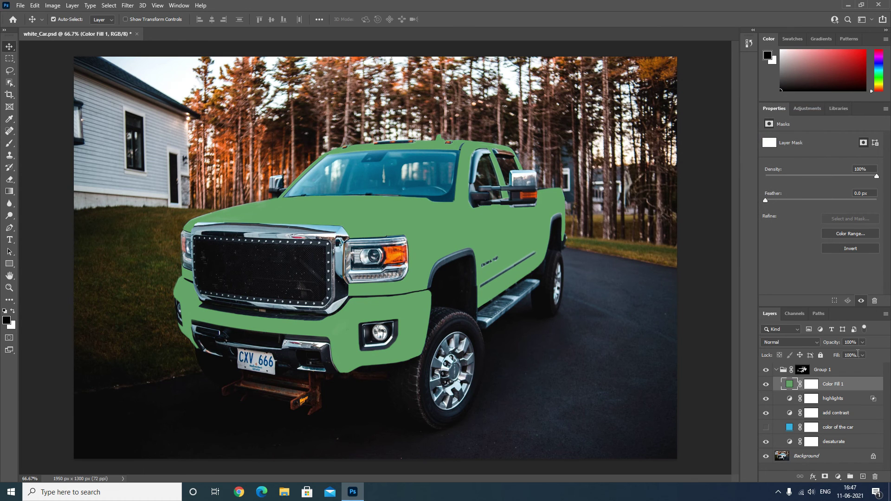
pyautogui.click(789, 342)
pyautogui.click(775, 286)
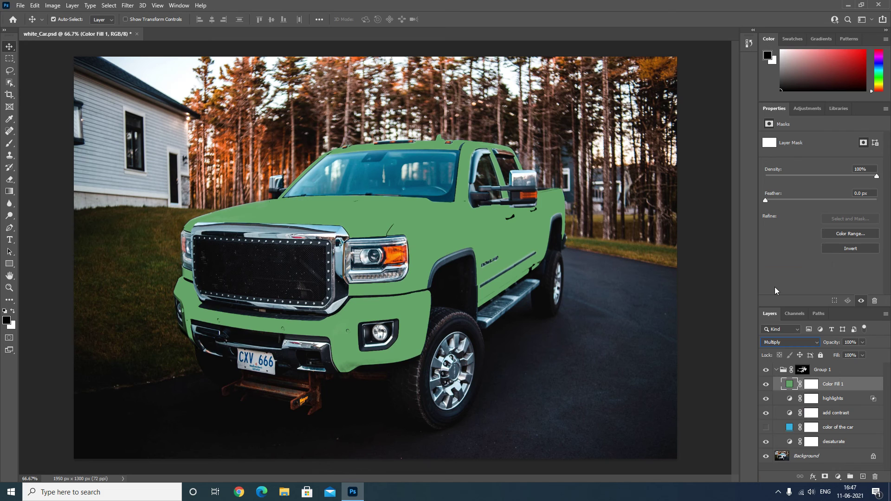
# - Move Color Fill 1 below add contrast, then toggle its visibility to compare
pyautogui.moveTo(841, 385); pyautogui.dragTo(841, 428)
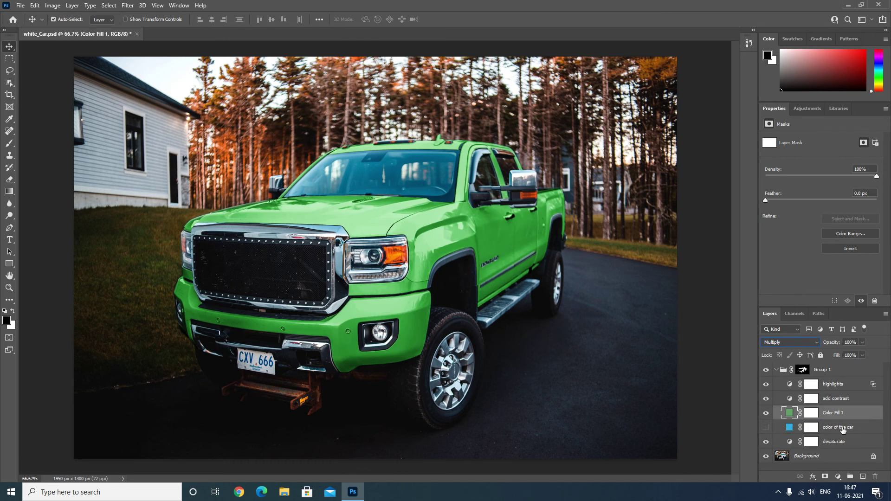
pyautogui.click(765, 412)
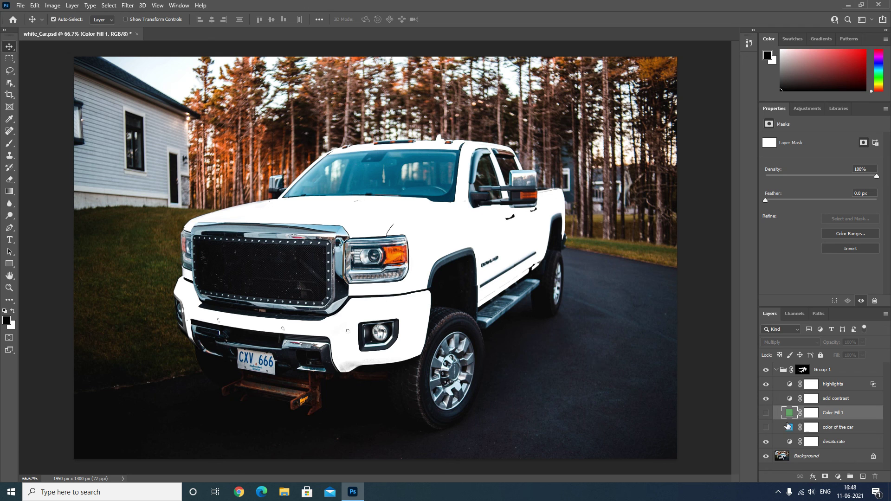
pyautogui.click(766, 412)
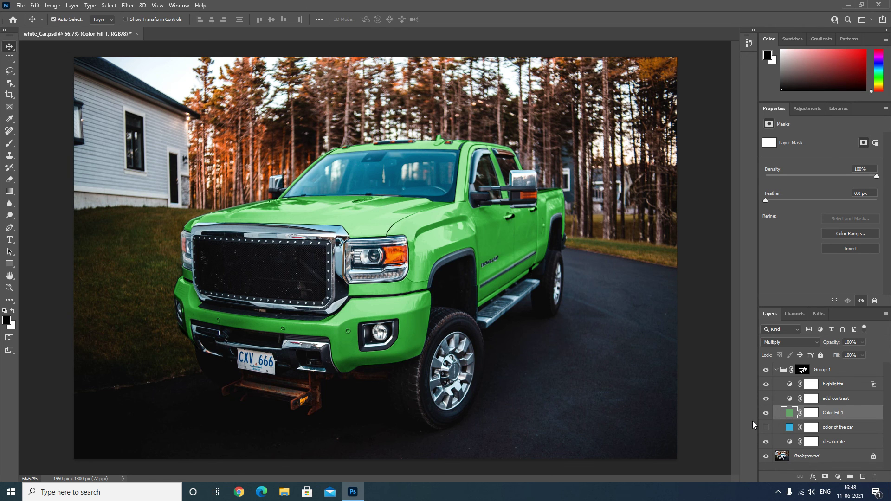